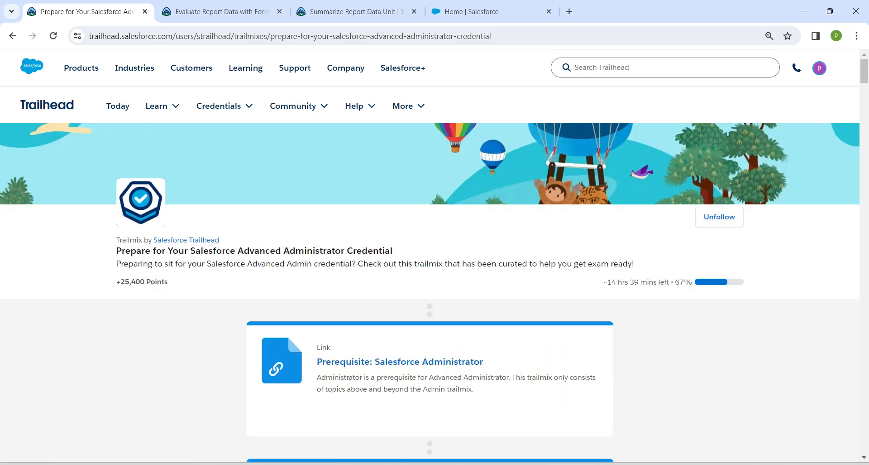
Step: Look over the Advanced Administrator trailmix, the report formulas project and its Summarize Report Data unit, and switch to the Salesforce org
scroll(430, 272, down, 13)
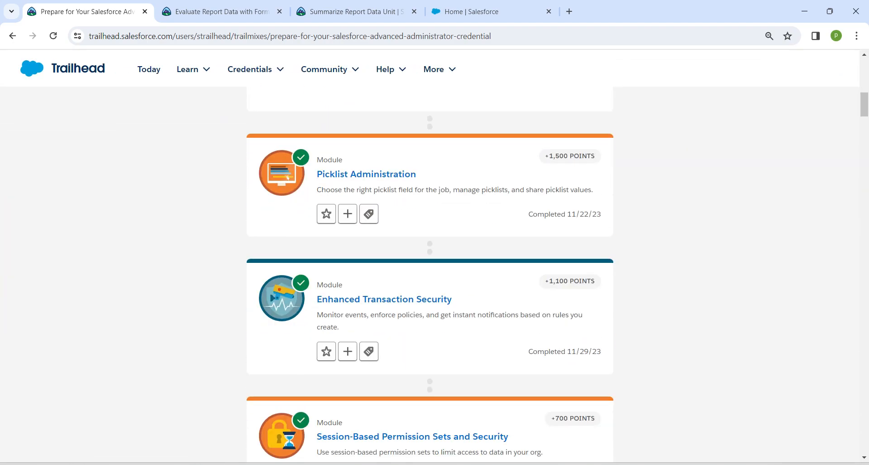
key(ctrl+Tab)
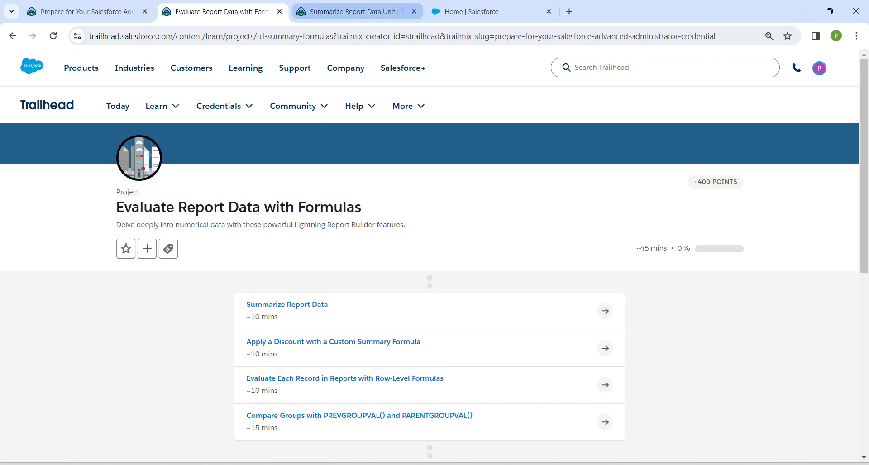
click(353, 11)
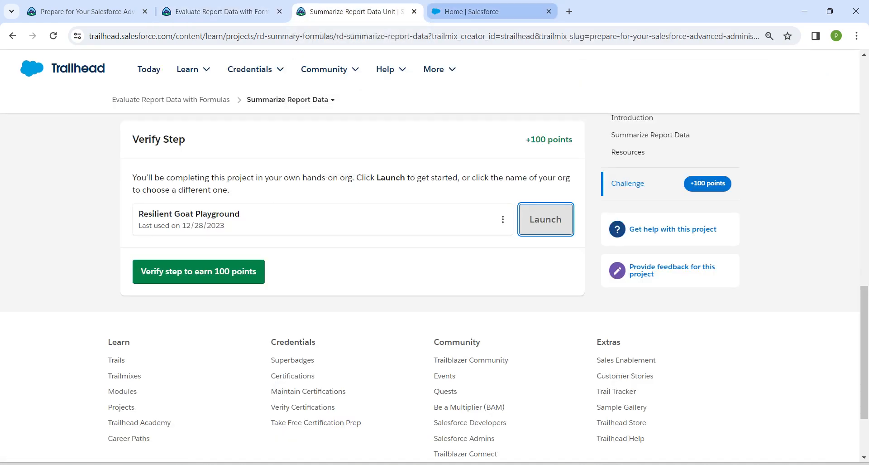
click(472, 12)
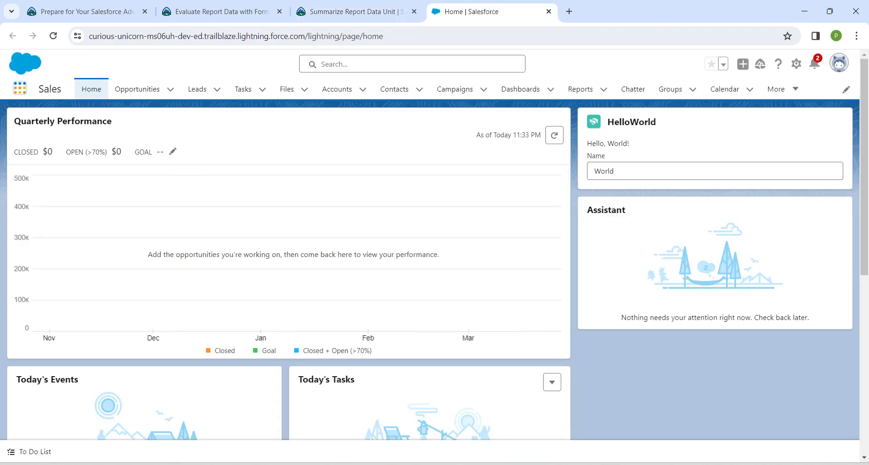
Step: Open the Sales app and go to its list of reports
click(19, 88)
text(sales)
click(49, 178)
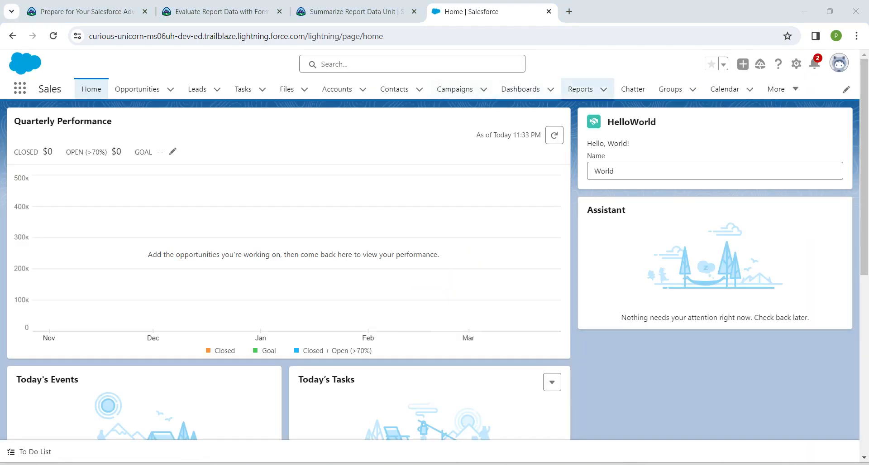
click(581, 89)
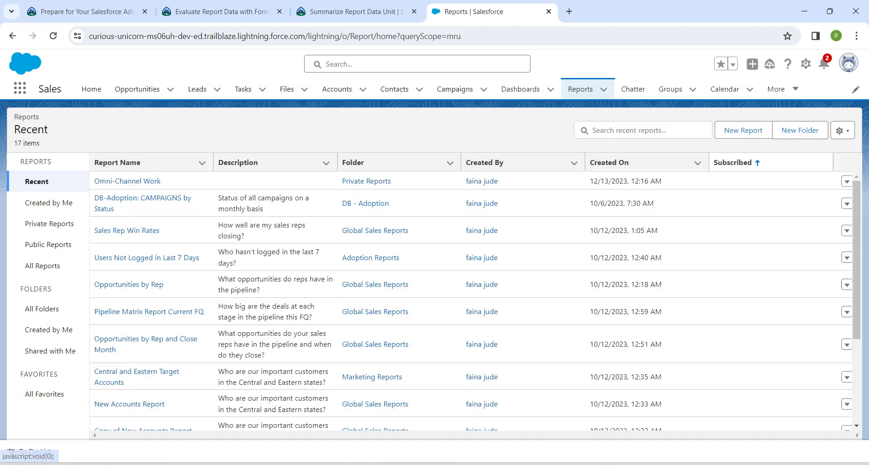
Step: Start a new report based on the standard Opportunities report type and show its filters
click(743, 130)
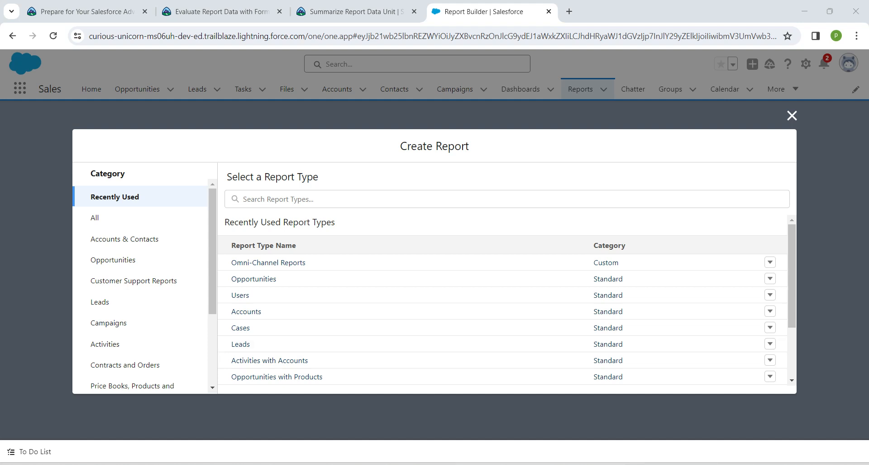
click(279, 199)
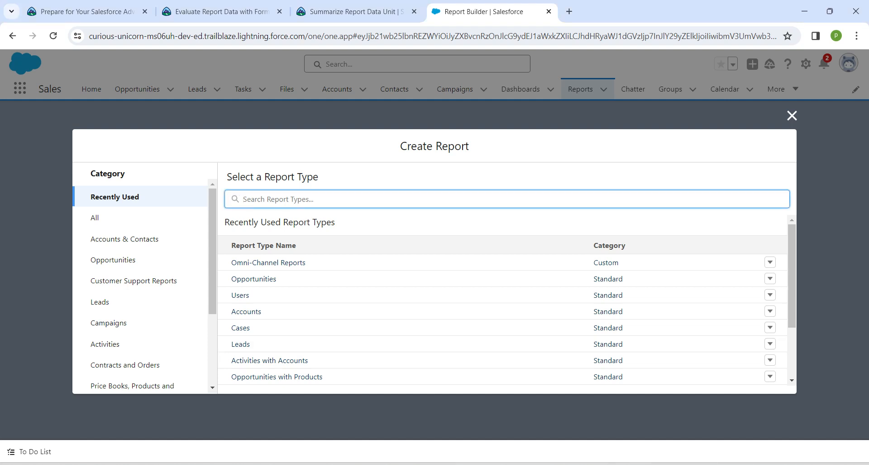
text(opp)
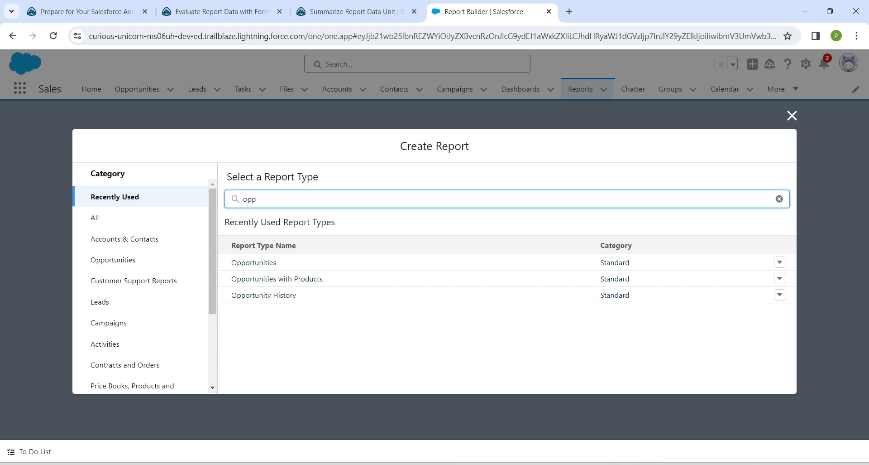
click(253, 262)
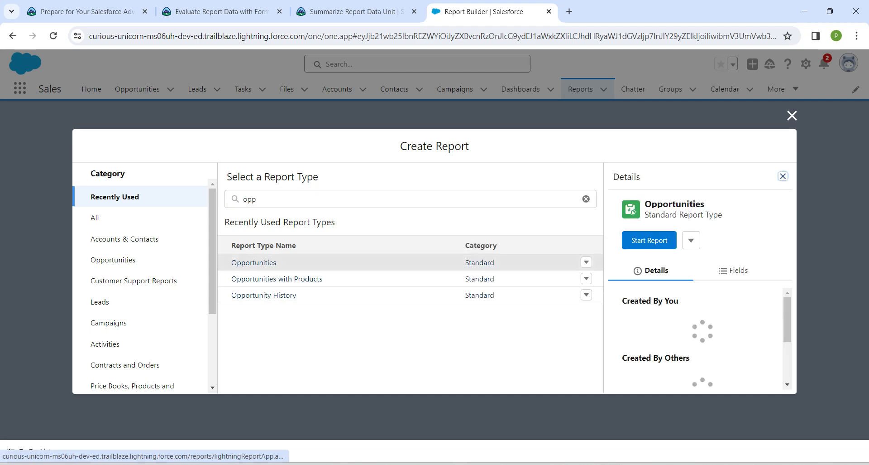
click(649, 240)
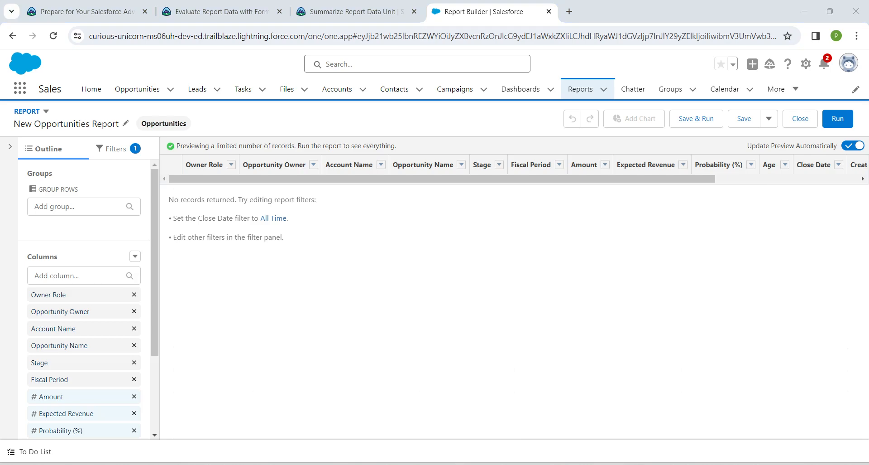
click(117, 148)
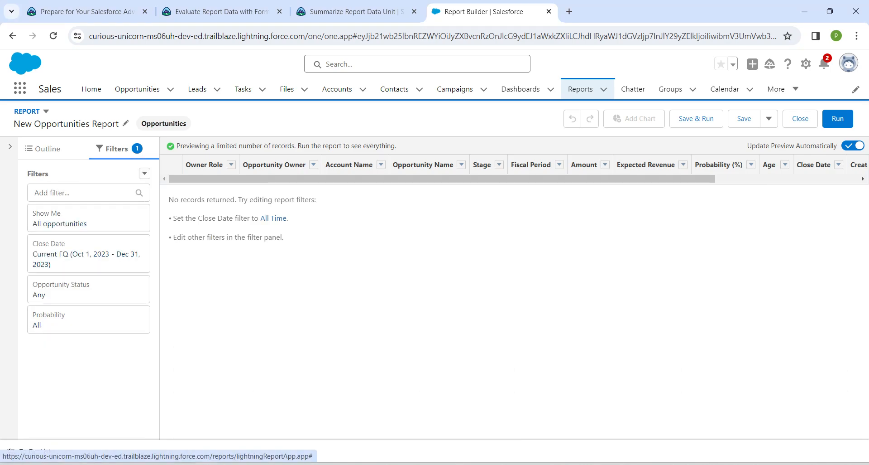
click(88, 254)
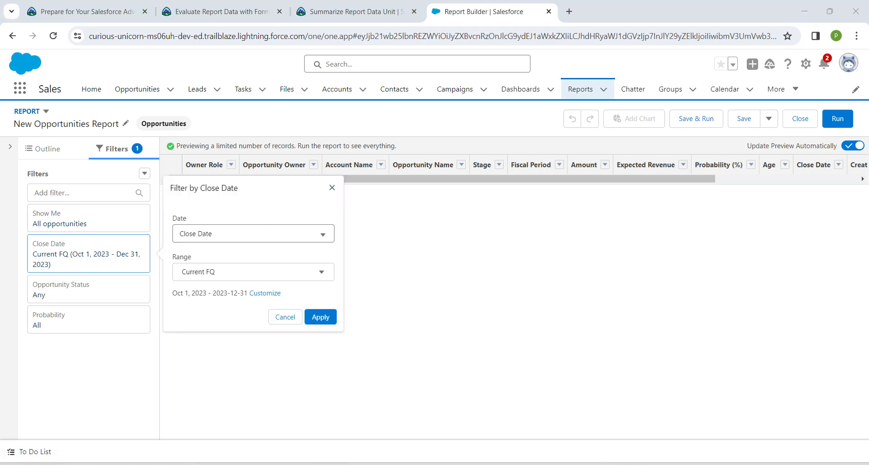
click(254, 234)
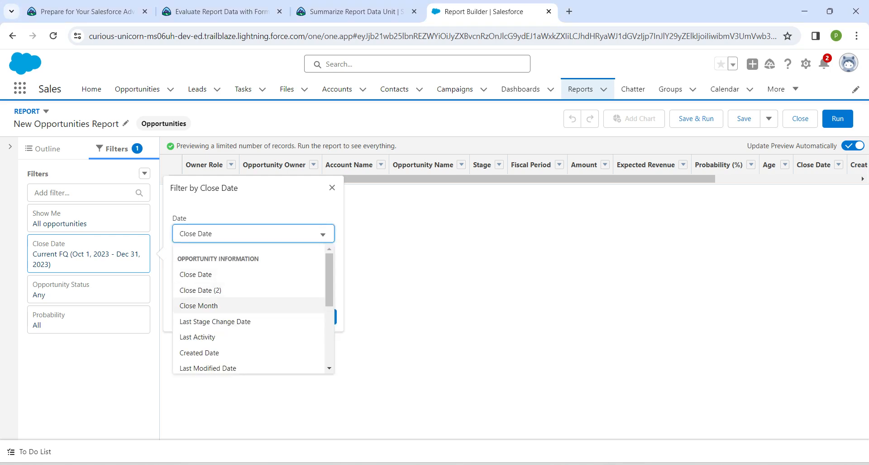
scroll(249, 312, down, 5)
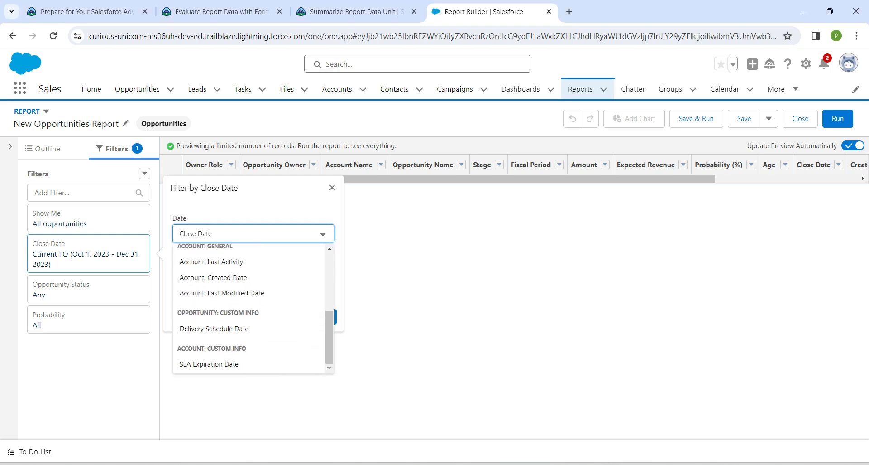
scroll(249, 313, up, 5)
scroll(249, 312, down, 5)
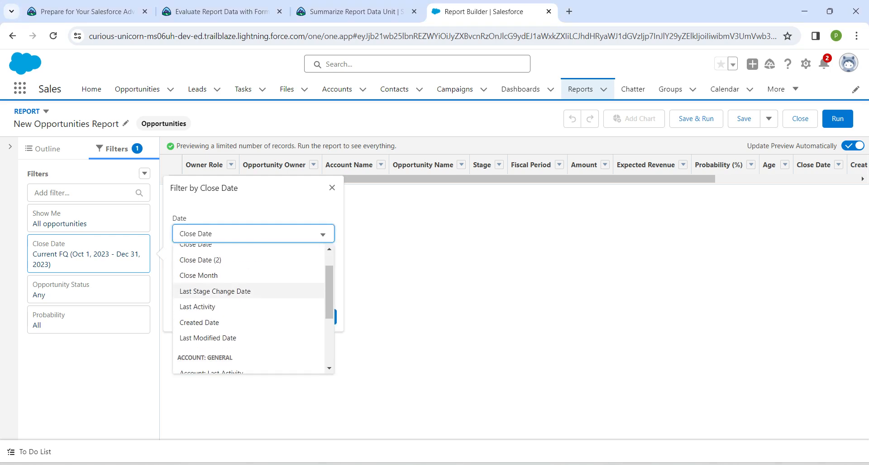
click(399, 308)
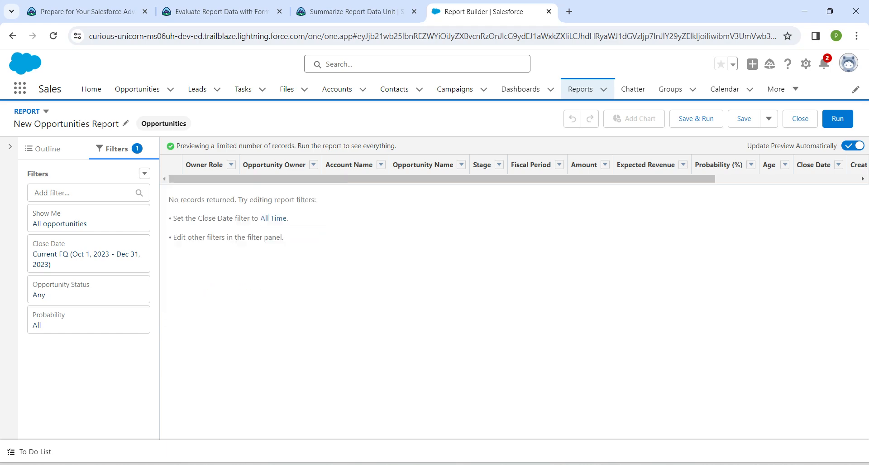
Step: Set the report's Close Date filter range to All Time and apply it
click(88, 253)
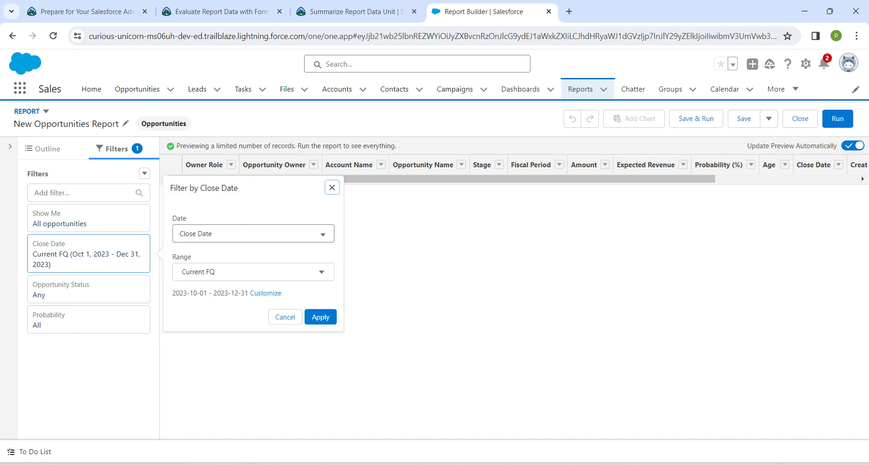
click(254, 271)
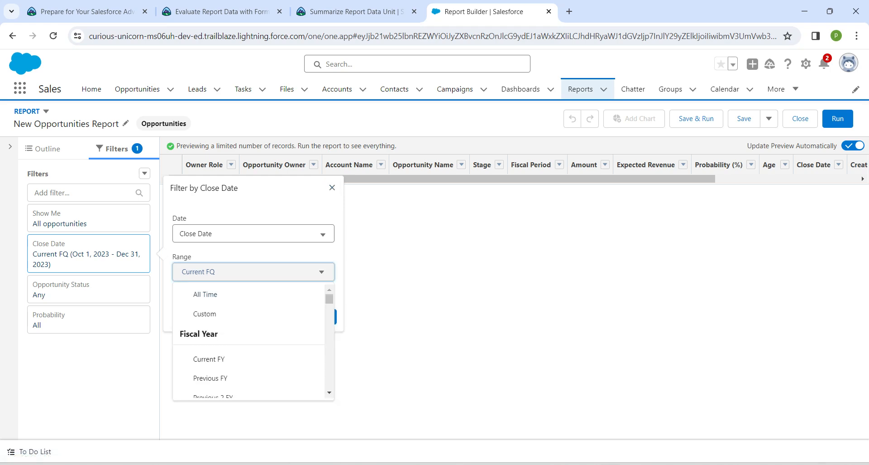
click(205, 294)
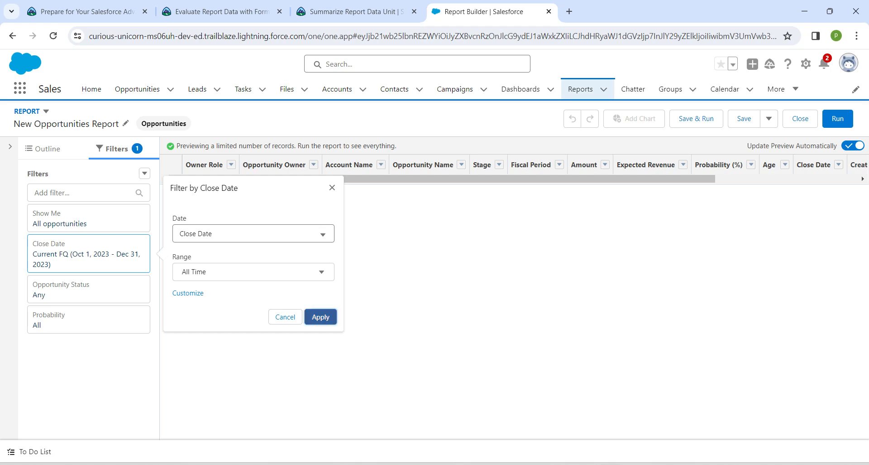
click(320, 317)
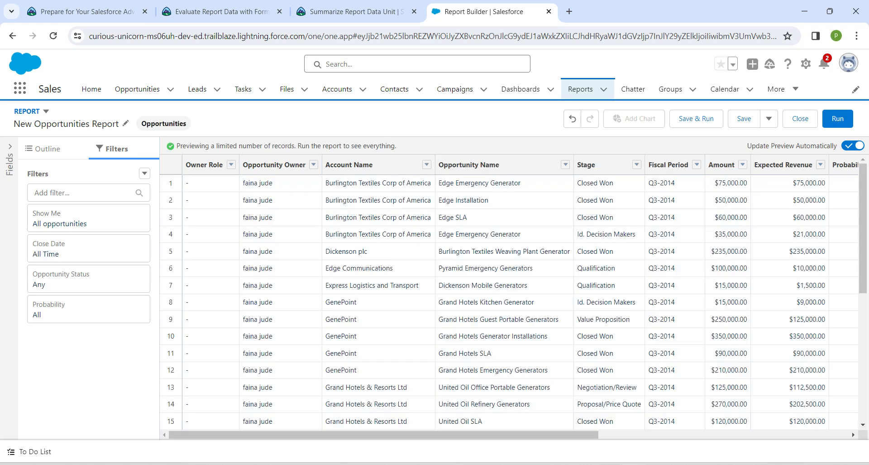
click(88, 193)
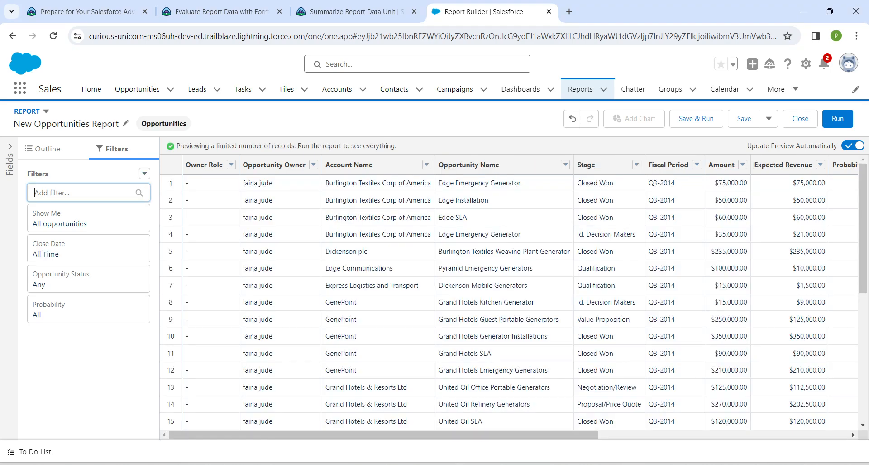
text(st)
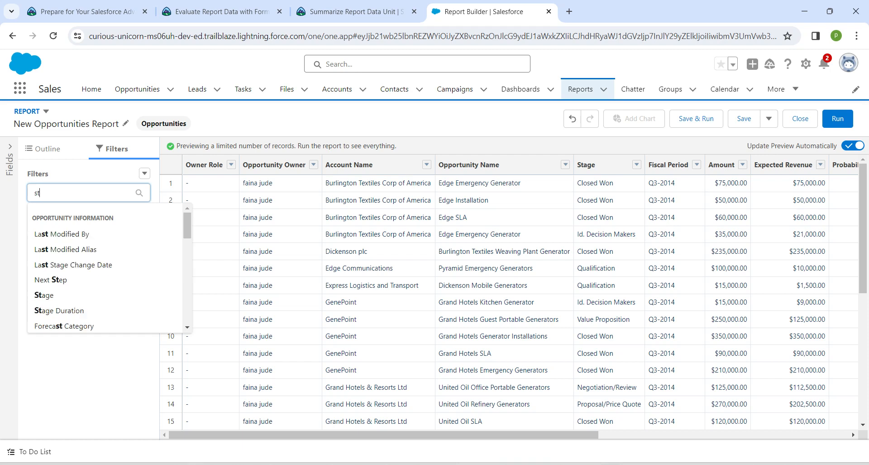
text(age)
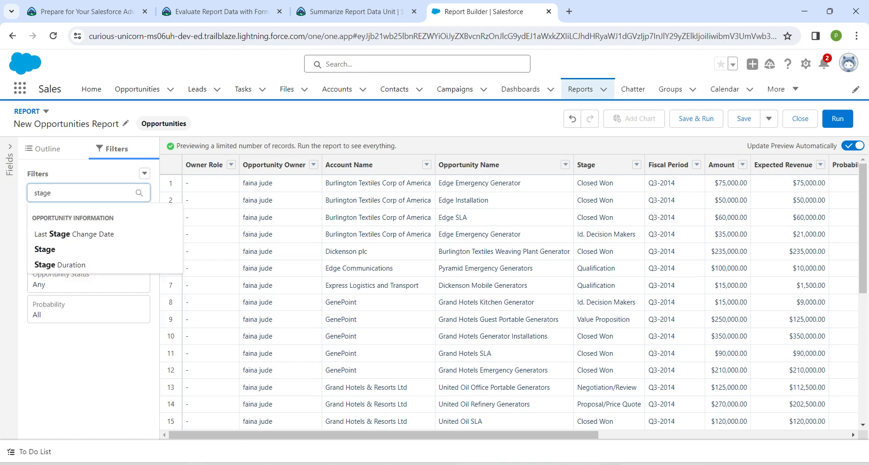
key(Down)
key(Down)
key(Return)
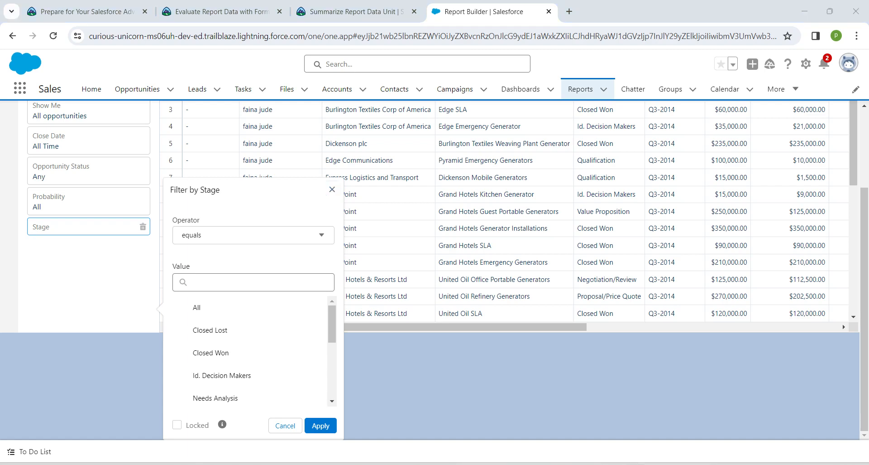
click(285, 425)
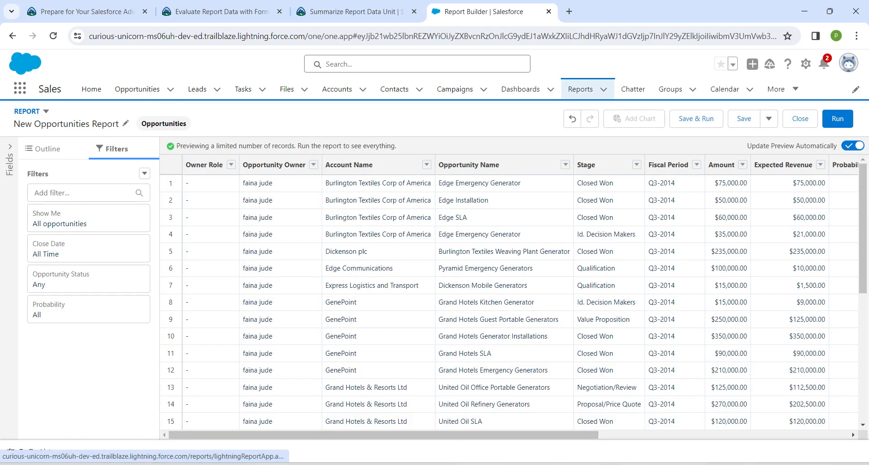
Step: Group the opportunity report's rows by Stage
click(43, 149)
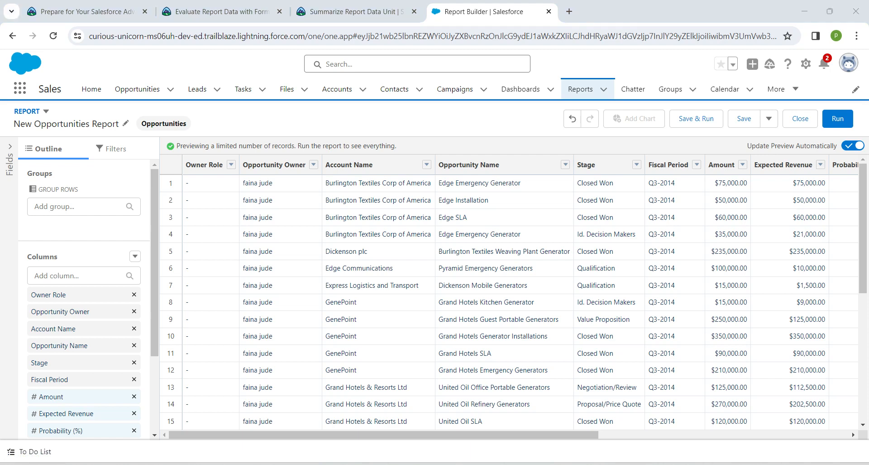
click(84, 207)
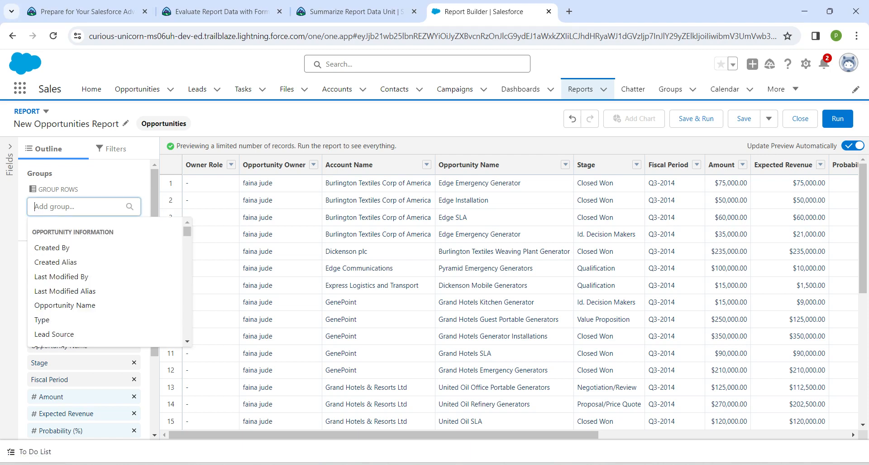
text(sy)
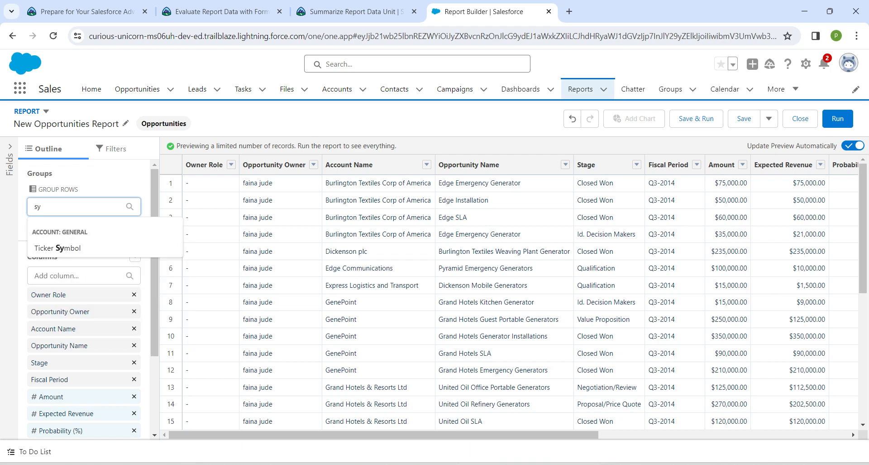
key(BackSpace)
text(ta)
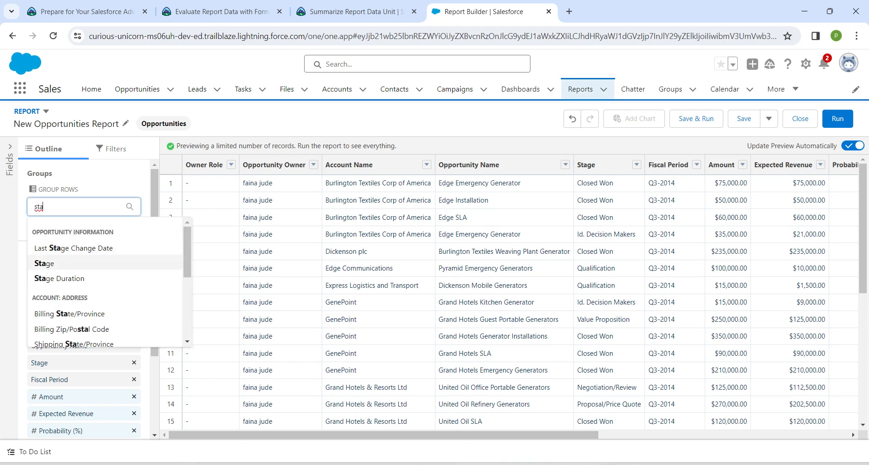
click(44, 263)
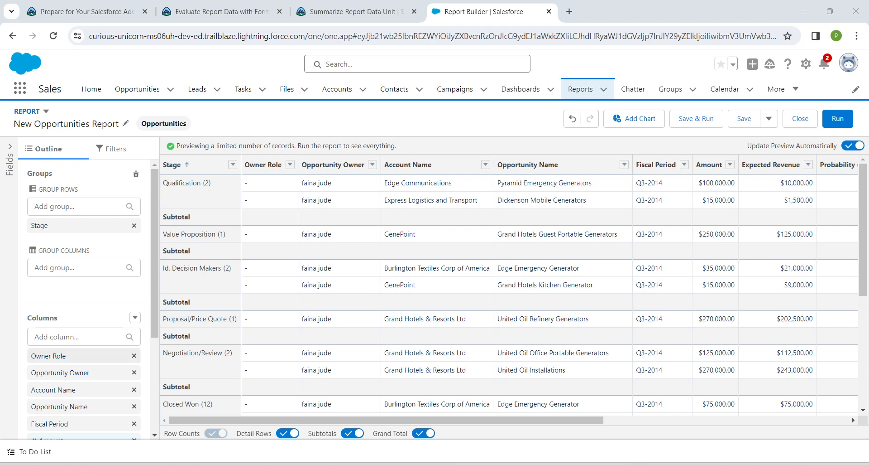
Step: Summarize the Amount column by Sum and Average
scroll(84, 295, down, 3)
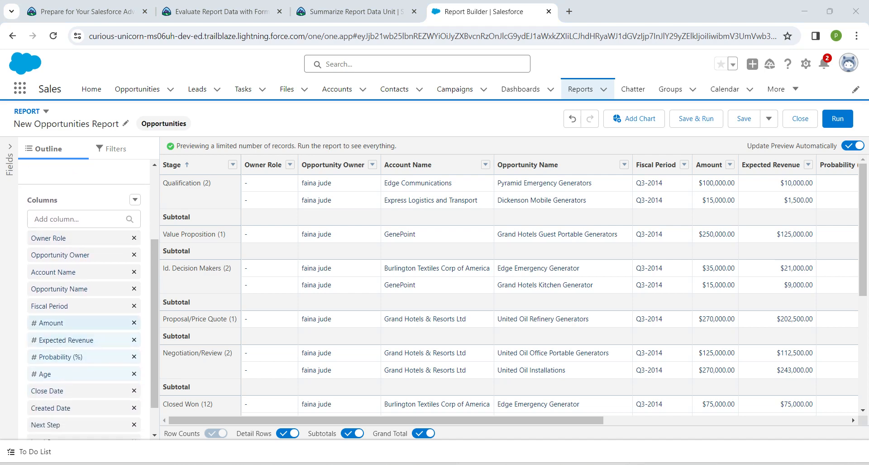
click(68, 322)
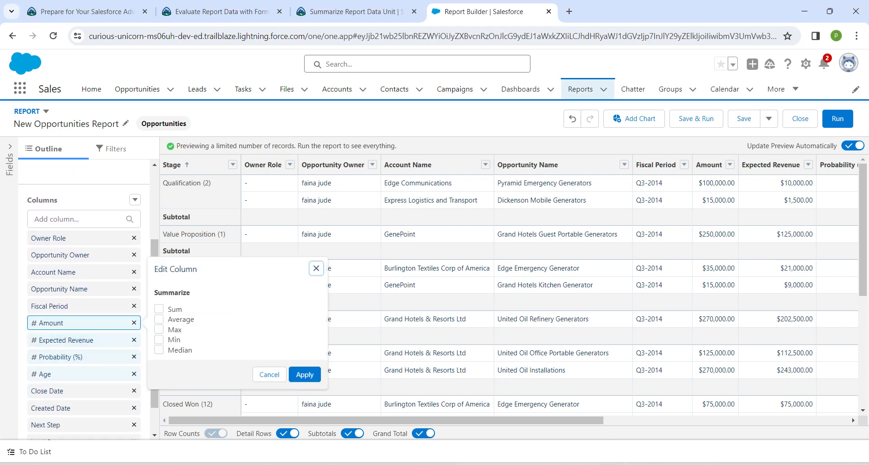
click(159, 309)
click(159, 319)
click(305, 374)
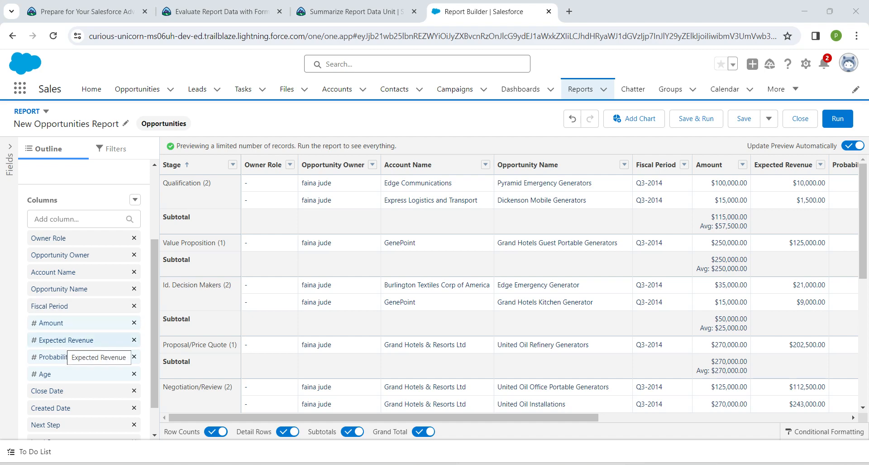
Step: Summarize the Expected Revenue column by Sum and Average
right_click(63, 341)
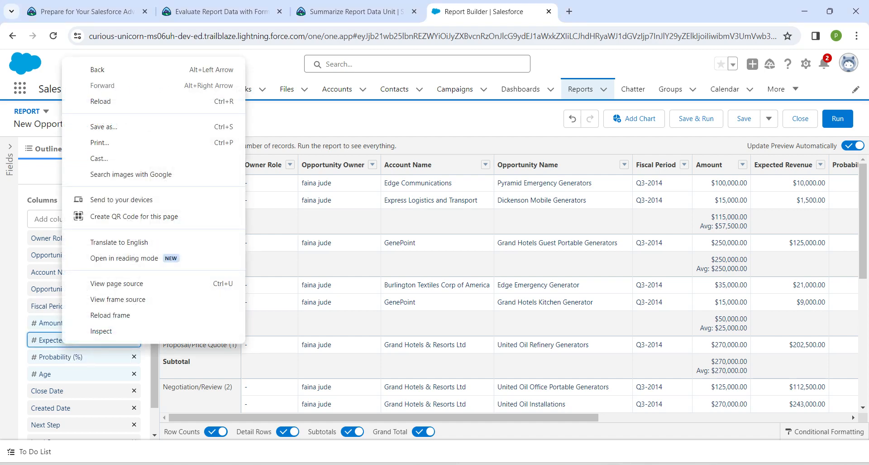
click(61, 341)
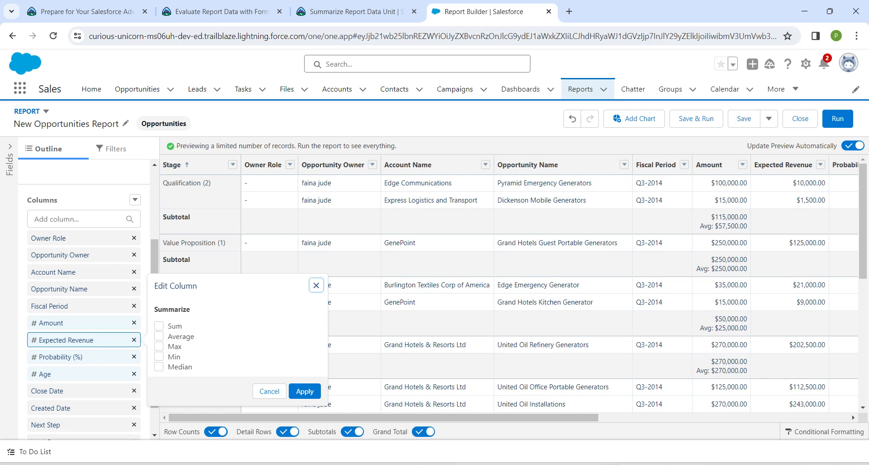
click(159, 325)
click(159, 336)
click(304, 391)
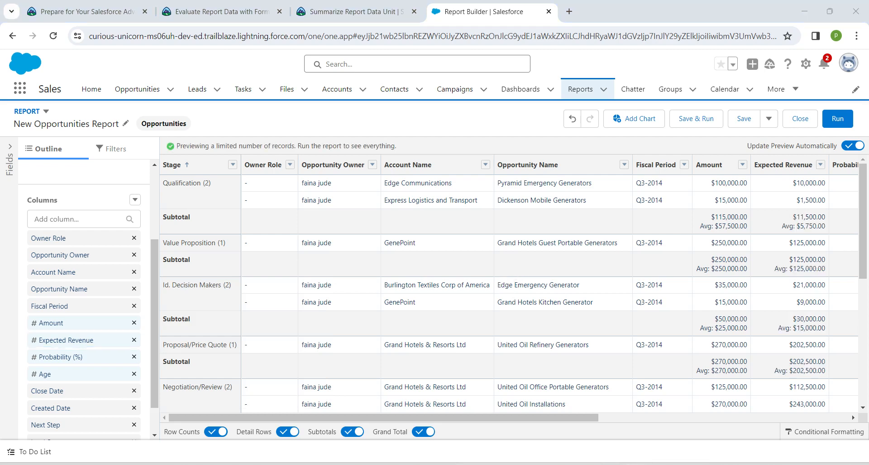
Step: Copy the report name "Opportunities by Stage" from the Trailhead unit's instructions and return to the Salesforce report builder
click(353, 11)
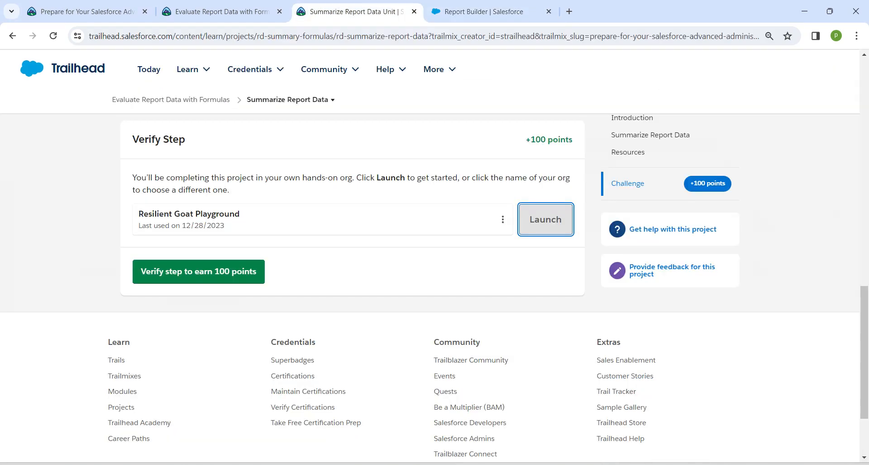
scroll(352, 272, up, 7)
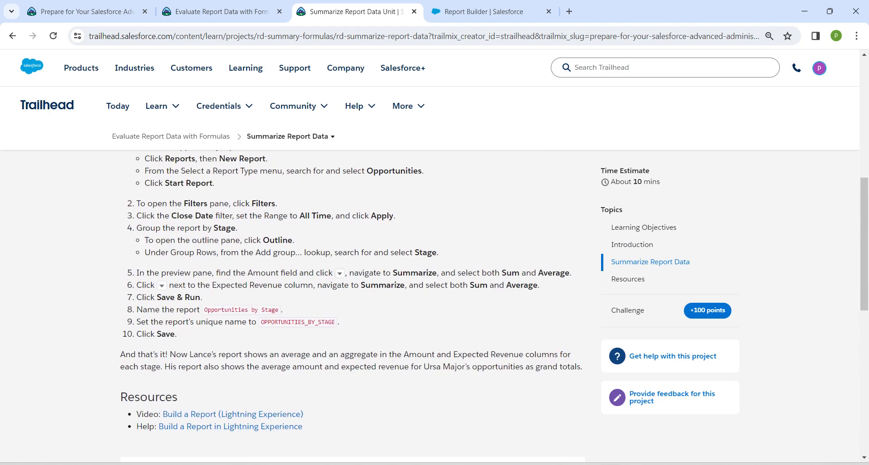
drag(205, 309, 272, 309)
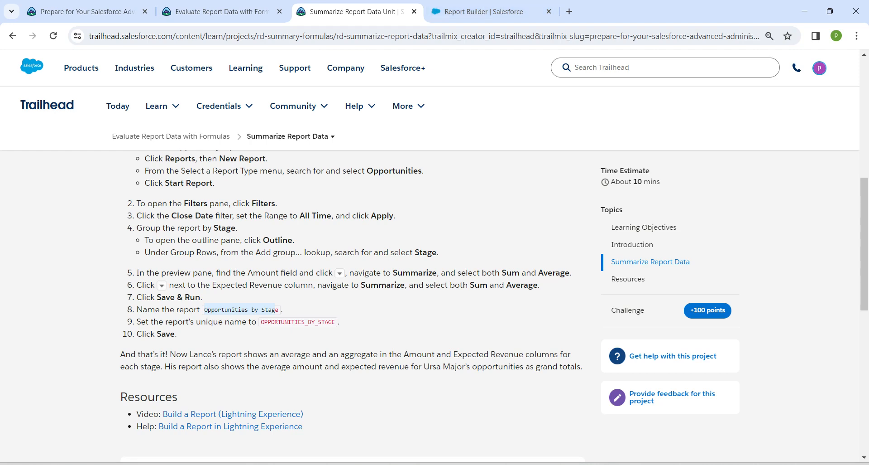
click(280, 310)
drag(205, 309, 275, 309)
key(ctrl+c)
click(484, 11)
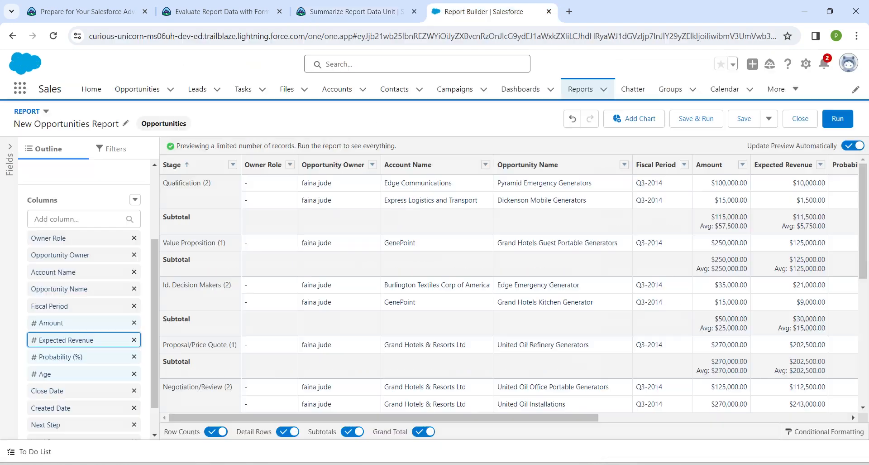
Step: Save and run the report under the name "Opportunities by Stage", accepting the auto-filled unique name
click(696, 118)
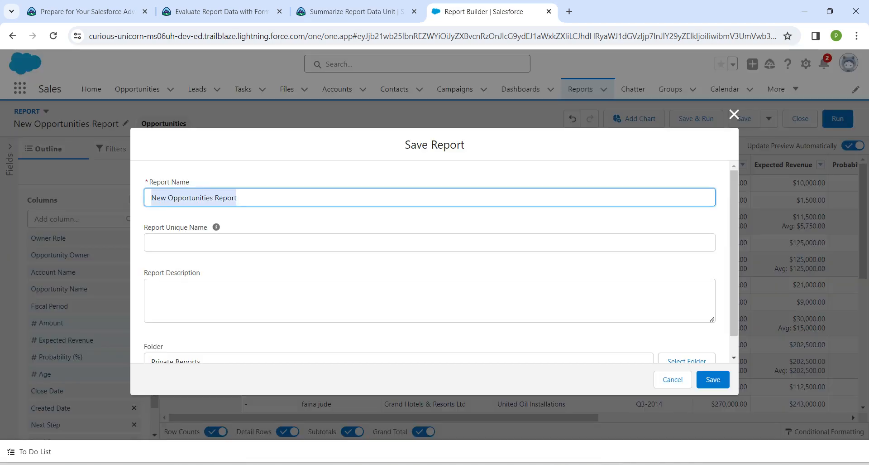
key(ctrl+v)
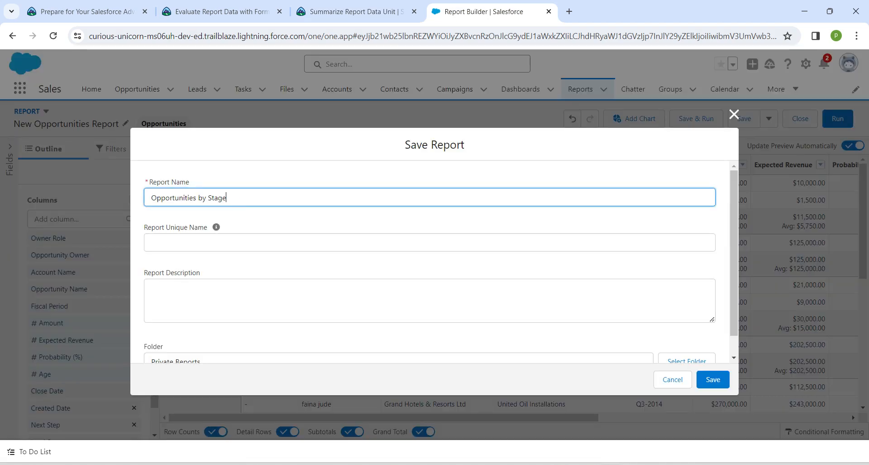
key(Tab)
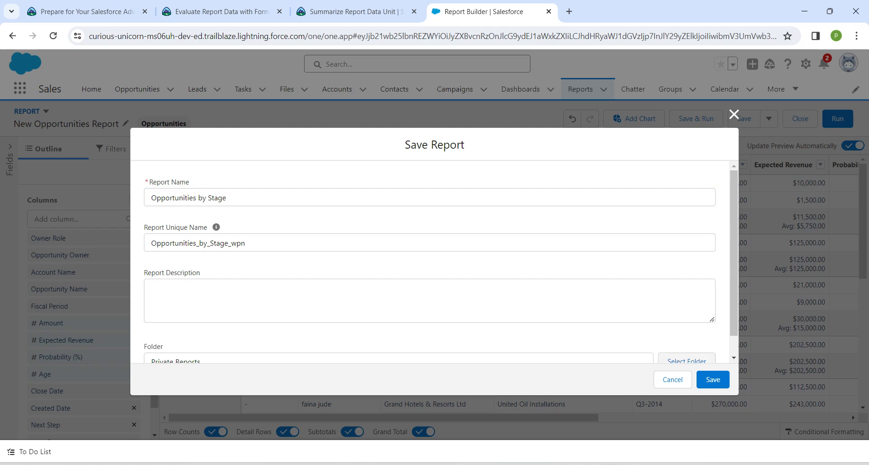
click(713, 379)
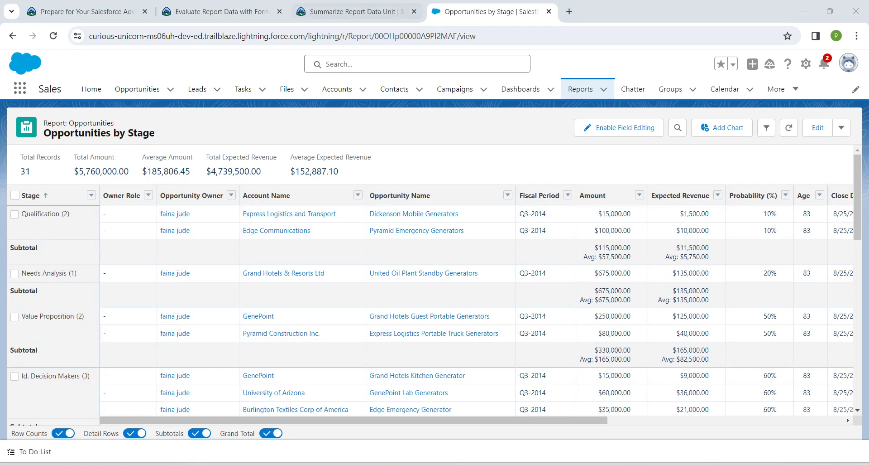
Step: Verify the Summarize Report Data step on Trailhead and reload the Evaluate Report Data with Formulas project page
click(357, 11)
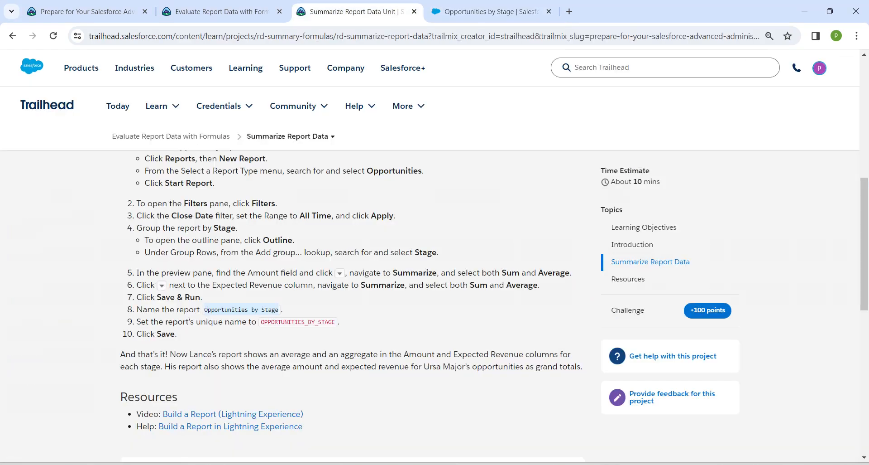
scroll(206, 257, down, 8)
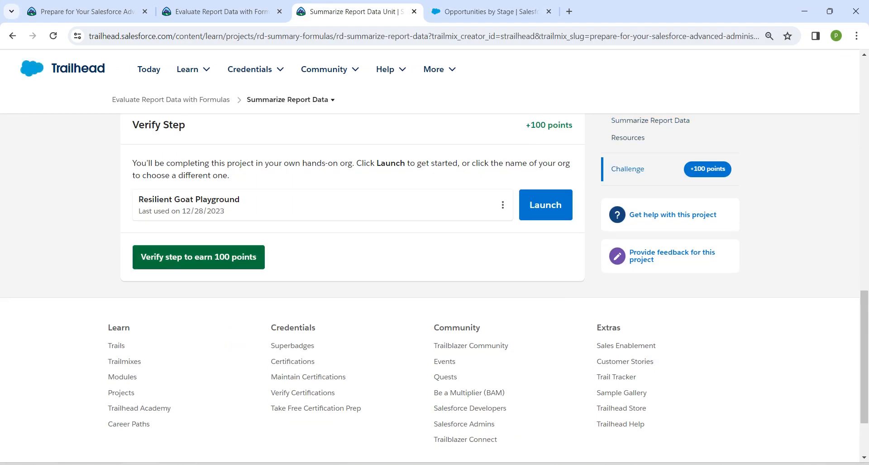
click(206, 256)
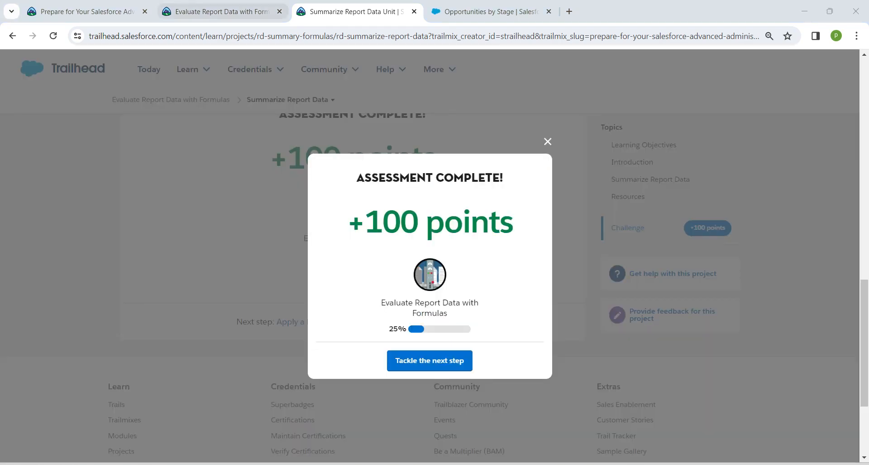
click(221, 11)
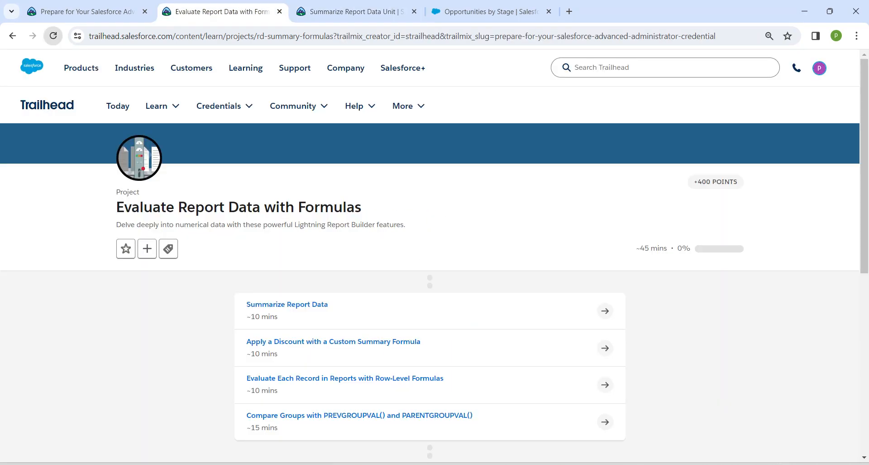
click(53, 36)
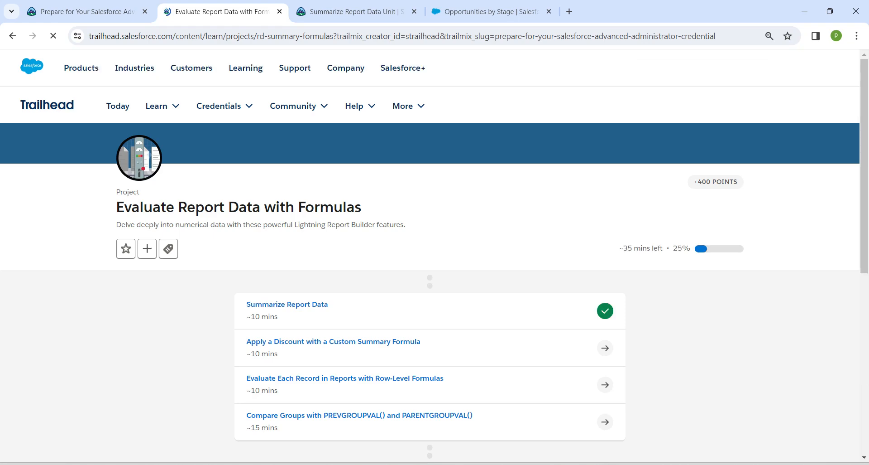